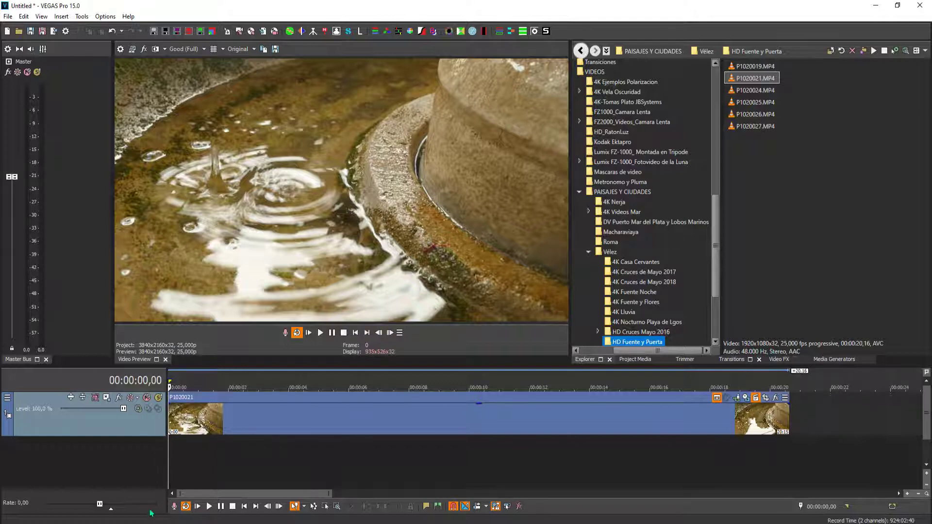
# Preview several frames in the first three seconds of the P1020021 clip and return to its start.
pyautogui.click(226, 424)
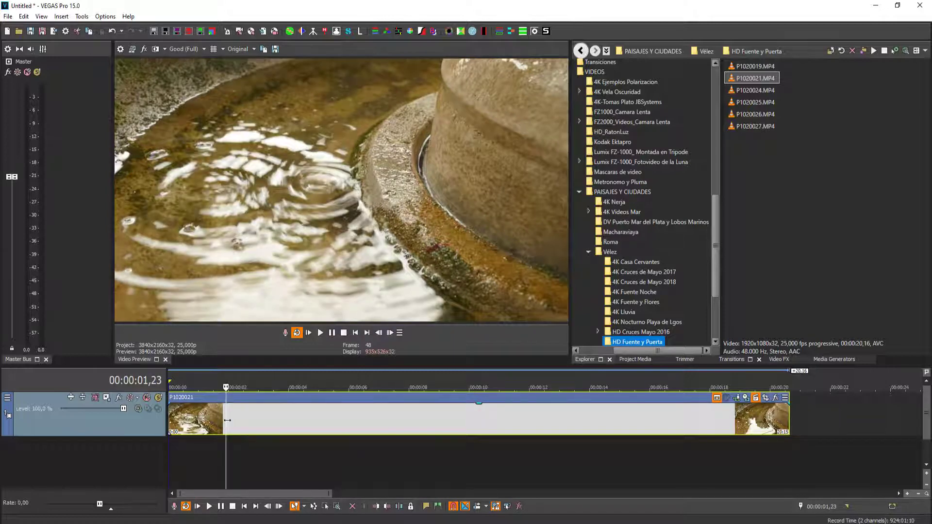
pyautogui.moveTo(227, 420); pyautogui.dragTo(254, 439)
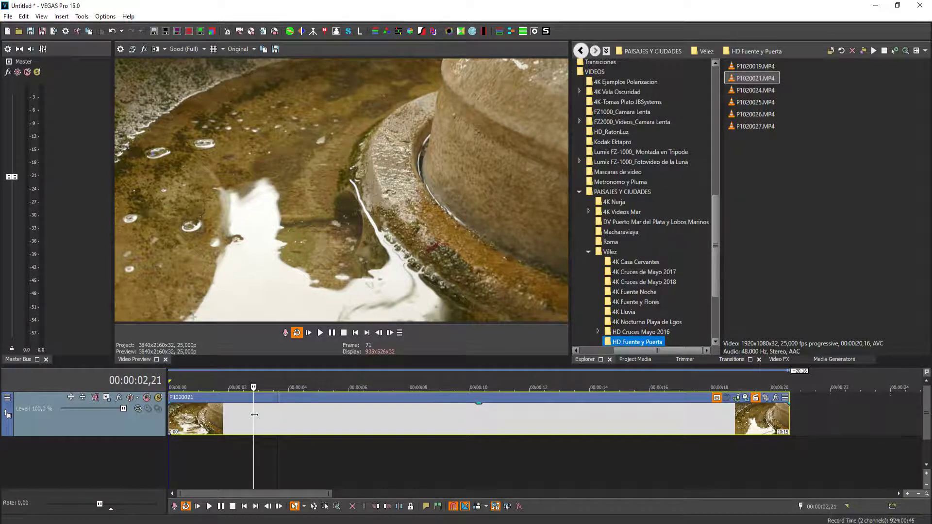
pyautogui.moveTo(254, 415); pyautogui.dragTo(168, 436)
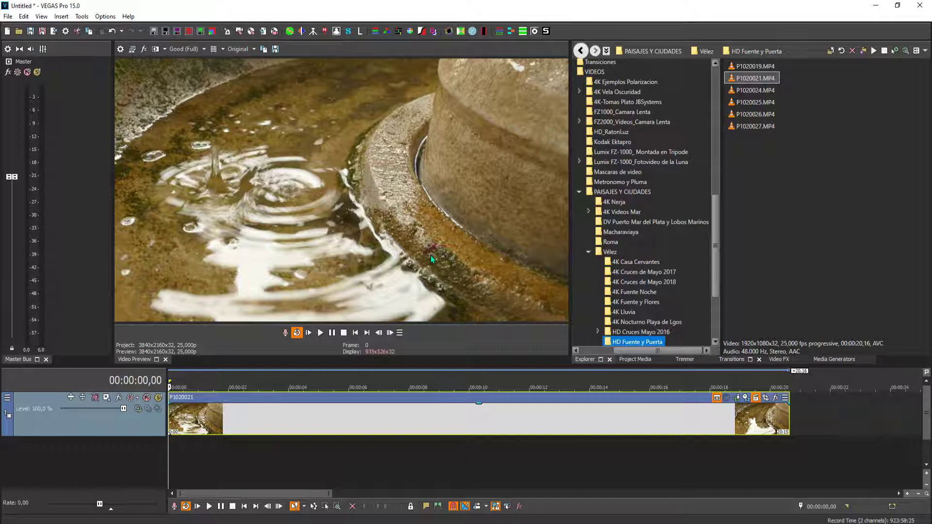
# Add the VEGAS Smart Upscale effect to the P1020021 clip.
pyautogui.click(776, 398)
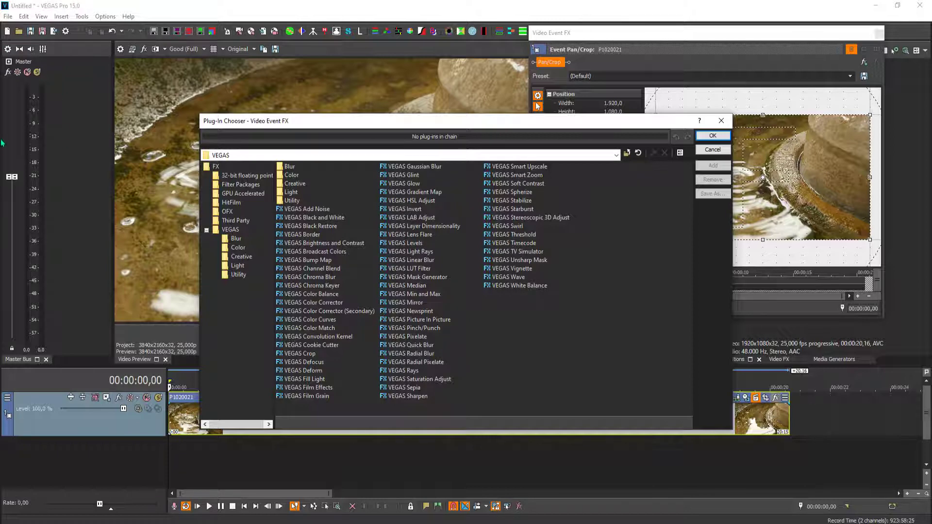
pyautogui.click(531, 167)
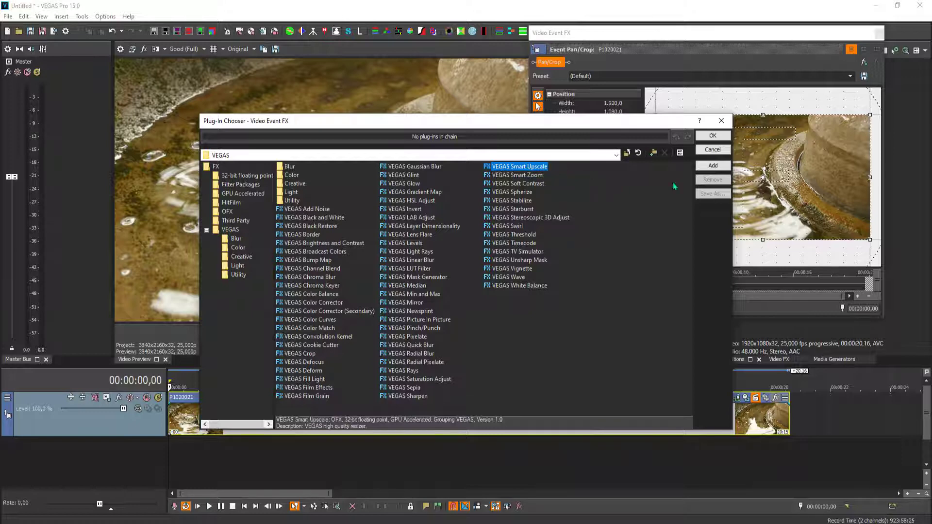
pyautogui.click(712, 166)
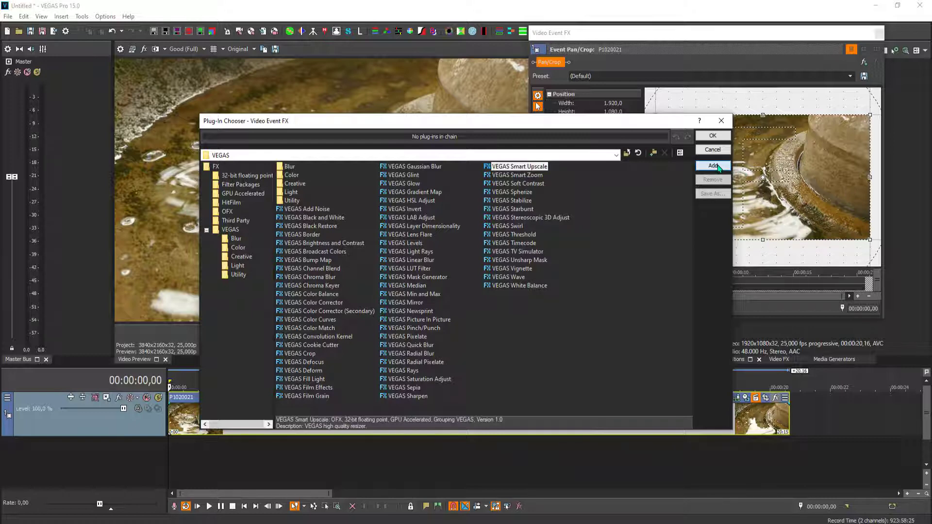
pyautogui.click(712, 136)
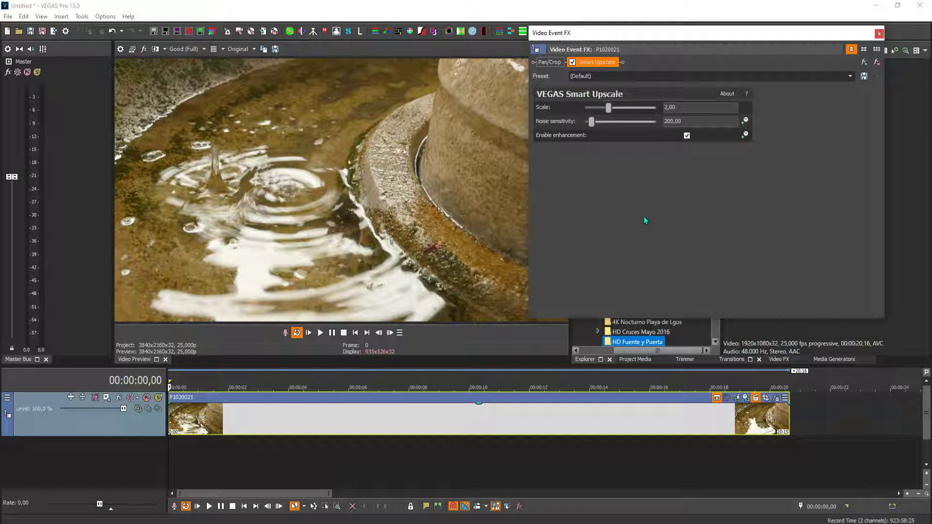
# Try a Smart Upscale scale of 4,00 and compare the preview with the effect off and on.
pyautogui.doubleClick(647, 31)
pyautogui.moveTo(647, 34); pyautogui.dragTo(694, 189)
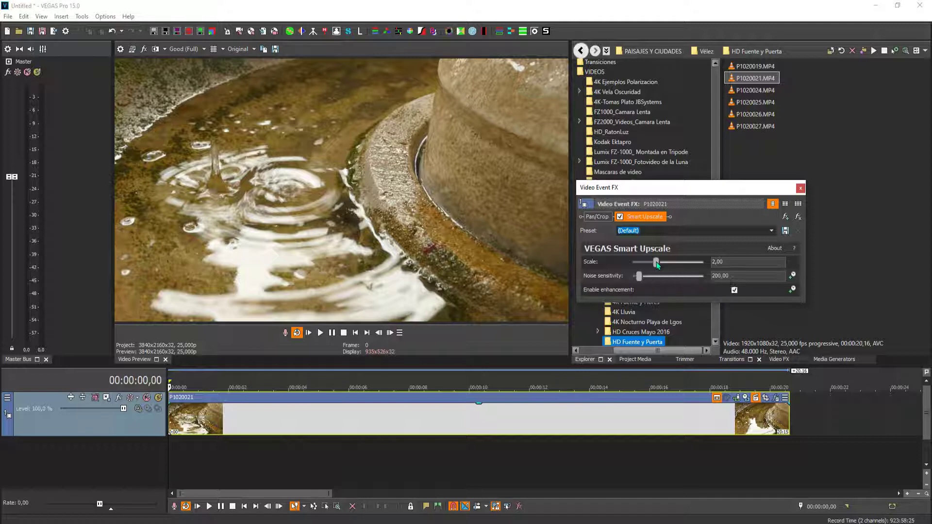
pyautogui.moveTo(661, 263); pyautogui.dragTo(722, 266)
pyautogui.click(620, 217)
pyautogui.click(620, 217)
pyautogui.click(801, 189)
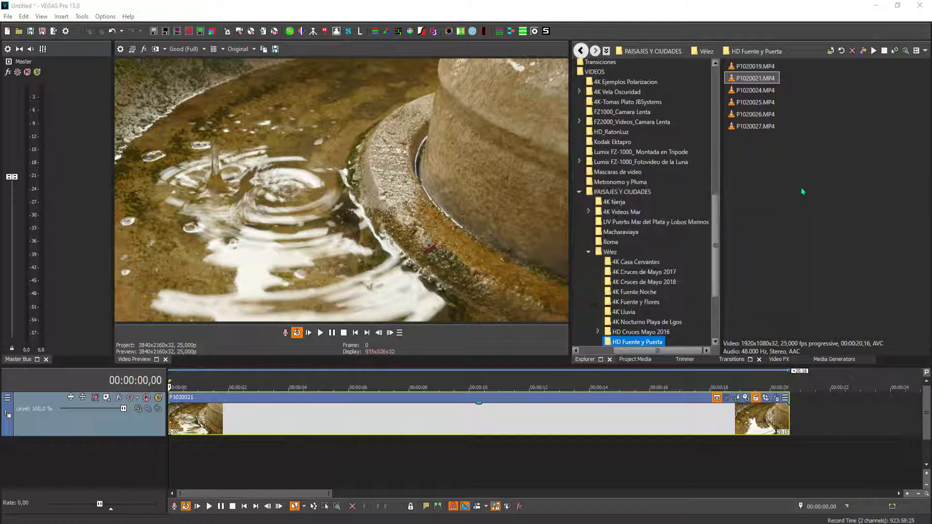
# Remove Smart Upscale from the P1020021 clip and add the VEGAS Unsharp Mask effect instead.
pyautogui.click(776, 399)
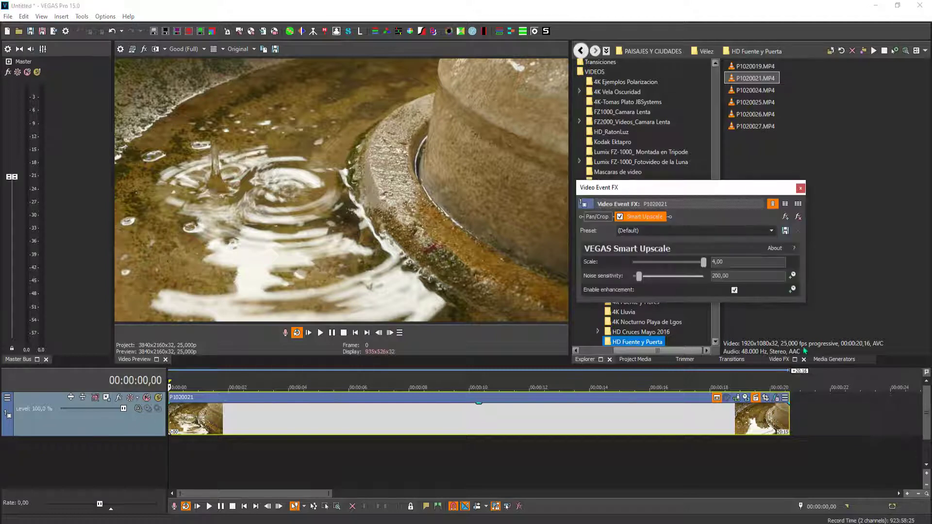
pyautogui.click(798, 217)
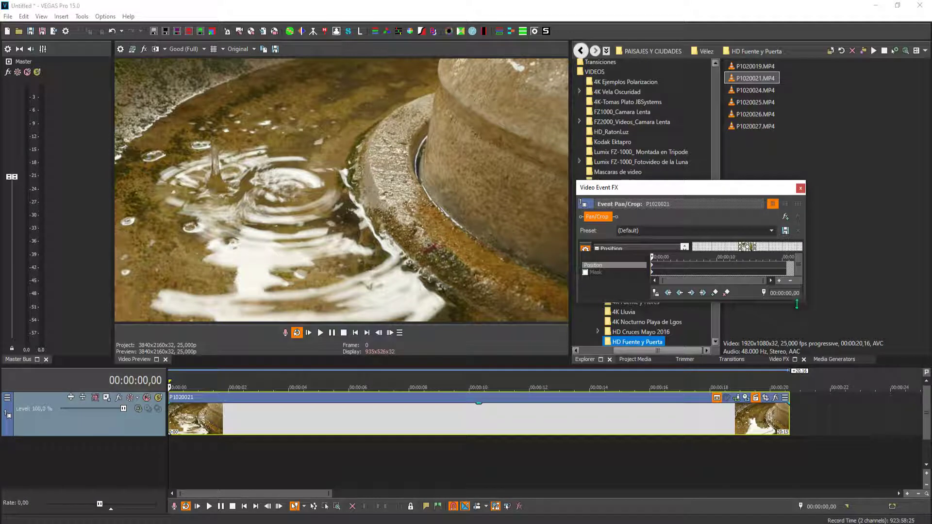
pyautogui.moveTo(795, 304); pyautogui.dragTo(788, 407)
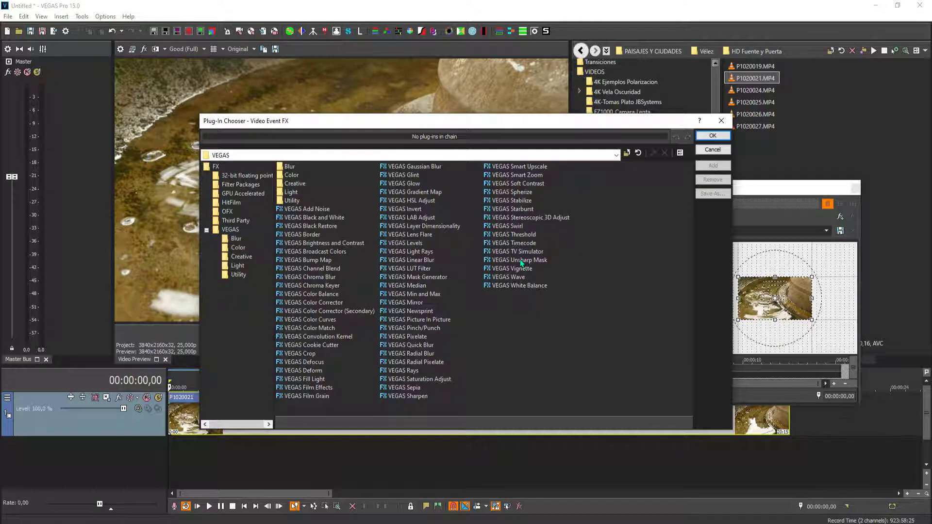
pyautogui.click(520, 260)
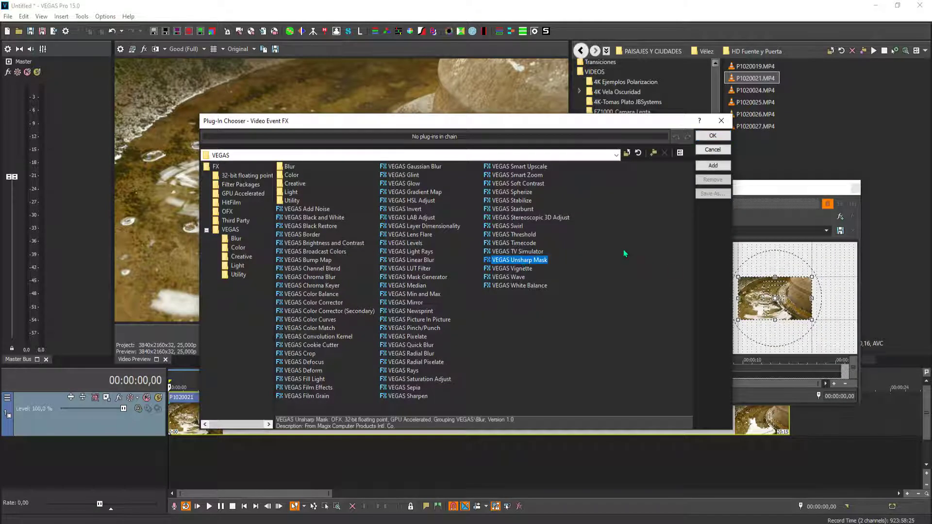
pyautogui.click(712, 167)
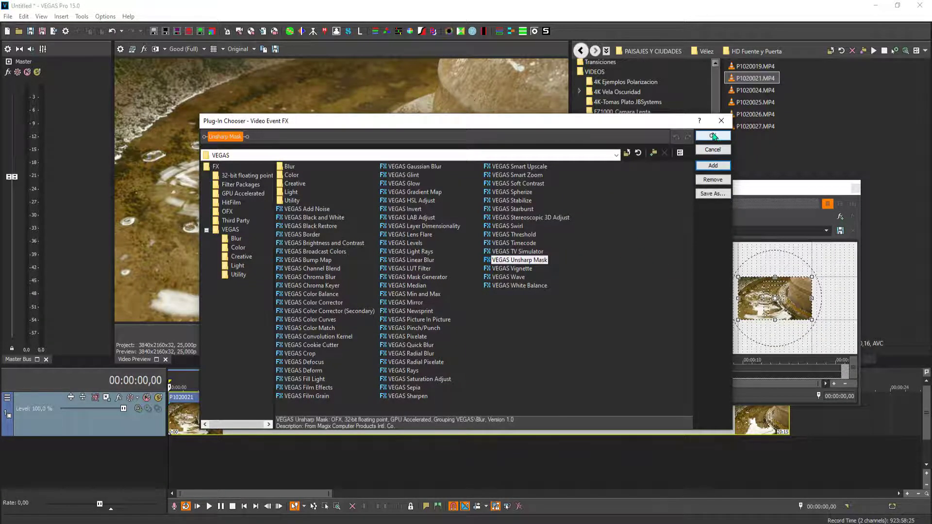
pyautogui.click(712, 136)
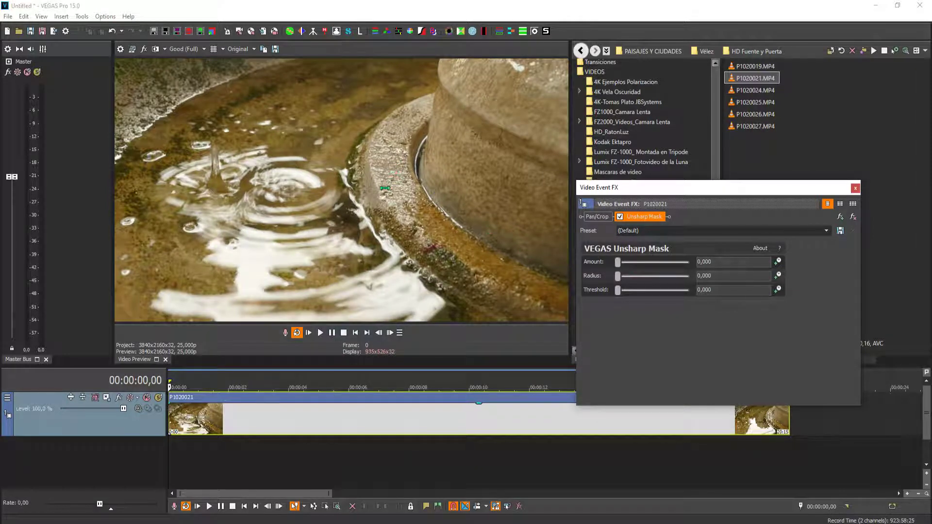
# Set the Unsharp Mask amount to 0,476 and radius to 0,129, and compare the preview with the effect off and on.
pyautogui.moveTo(618, 263)
pyautogui.mouseDown()
pyautogui.moveTo(659, 264)
pyautogui.moveTo(627, 277)
pyautogui.mouseUp()
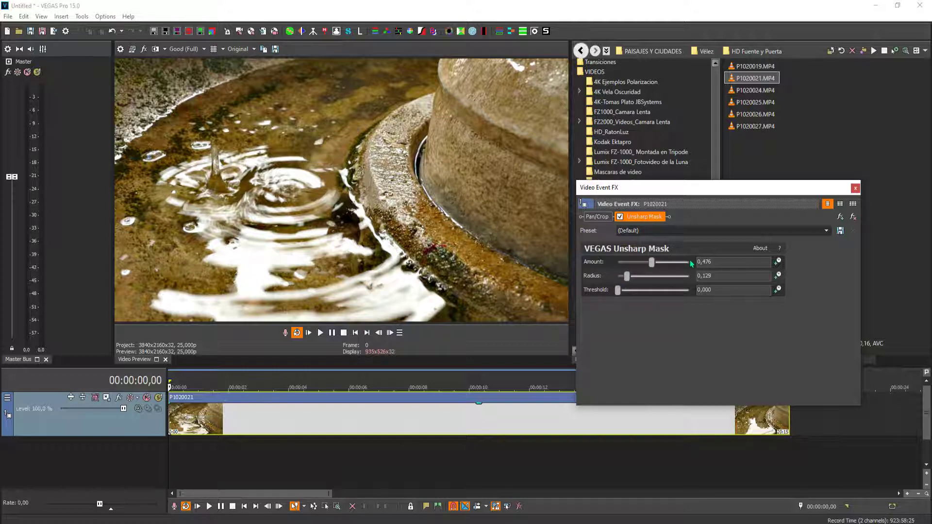
pyautogui.click(620, 217)
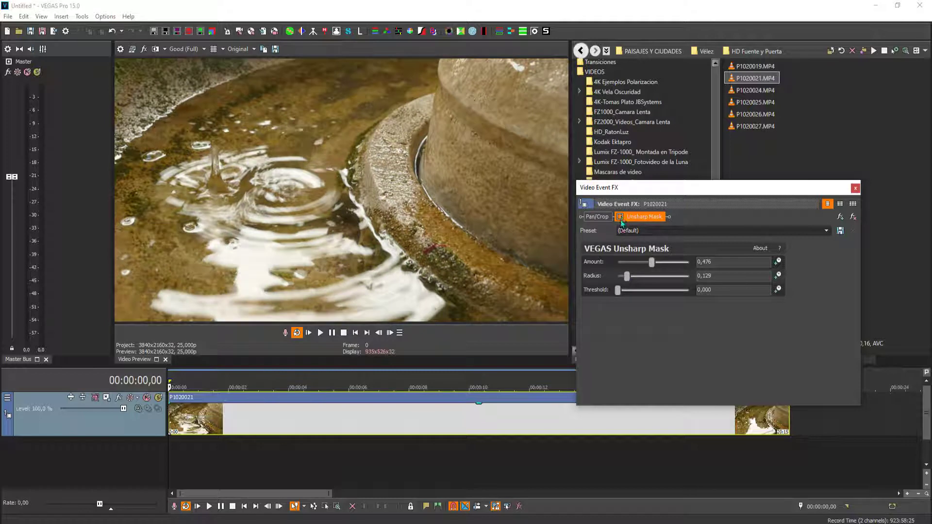
pyautogui.click(620, 217)
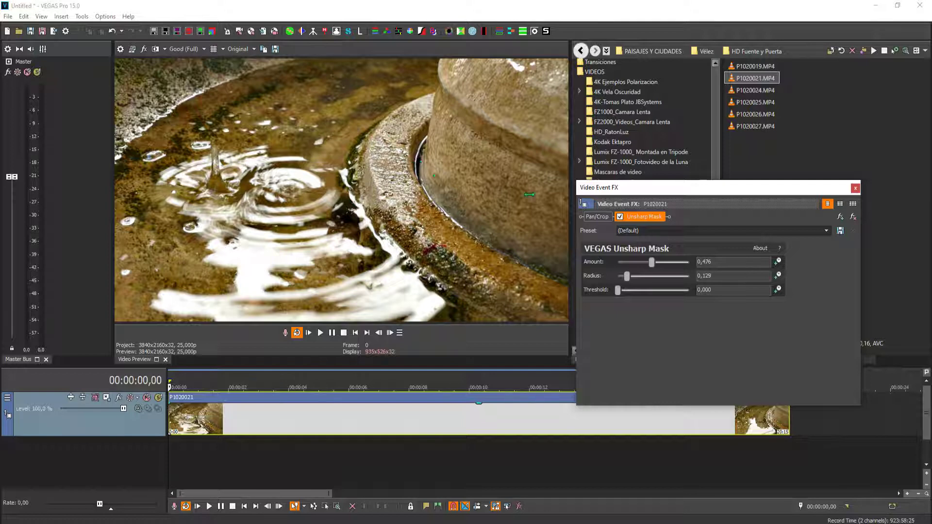
pyautogui.click(620, 217)
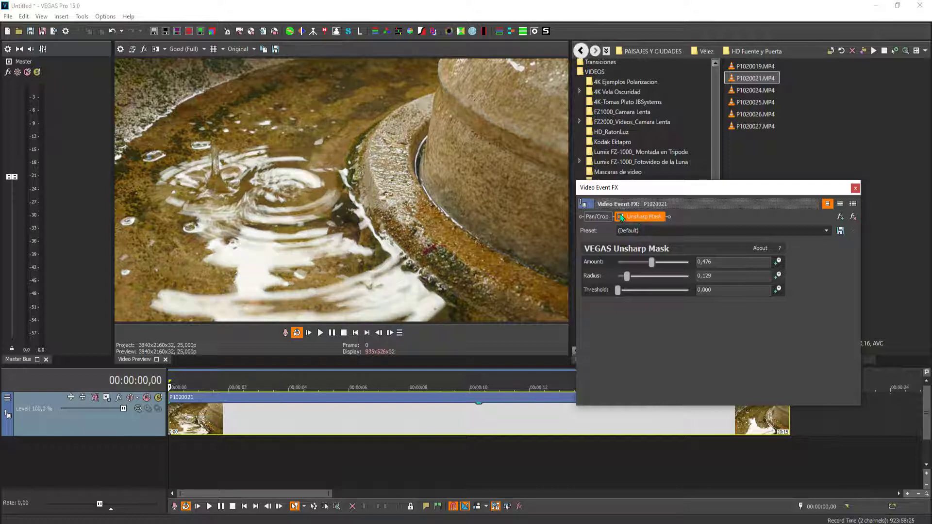
pyautogui.click(620, 217)
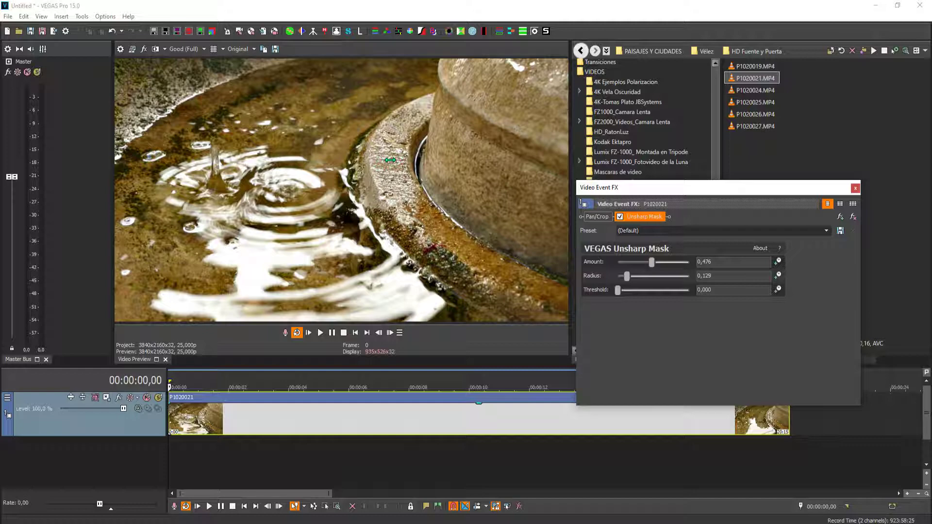
# Add the VEGAS Sharpen effect after Unsharp Mask and set its amount to 0,728.
pyautogui.click(840, 216)
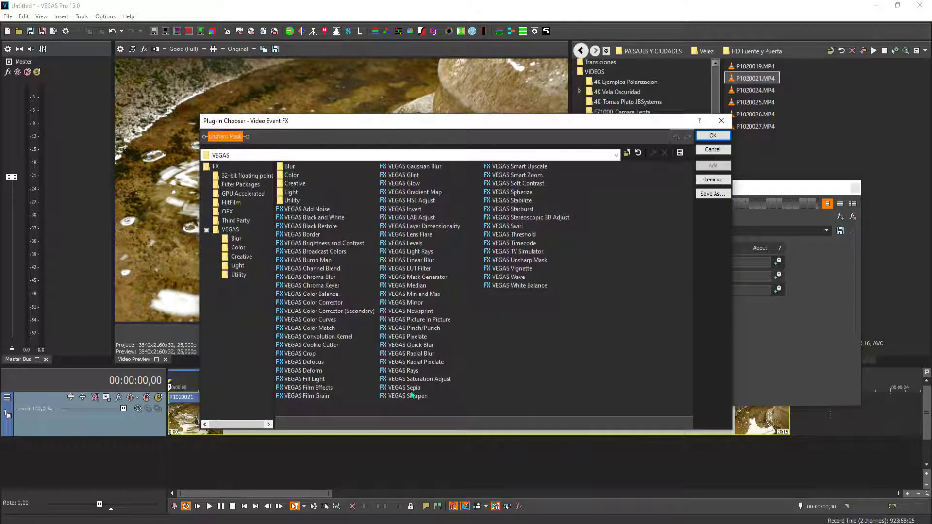
pyautogui.click(408, 396)
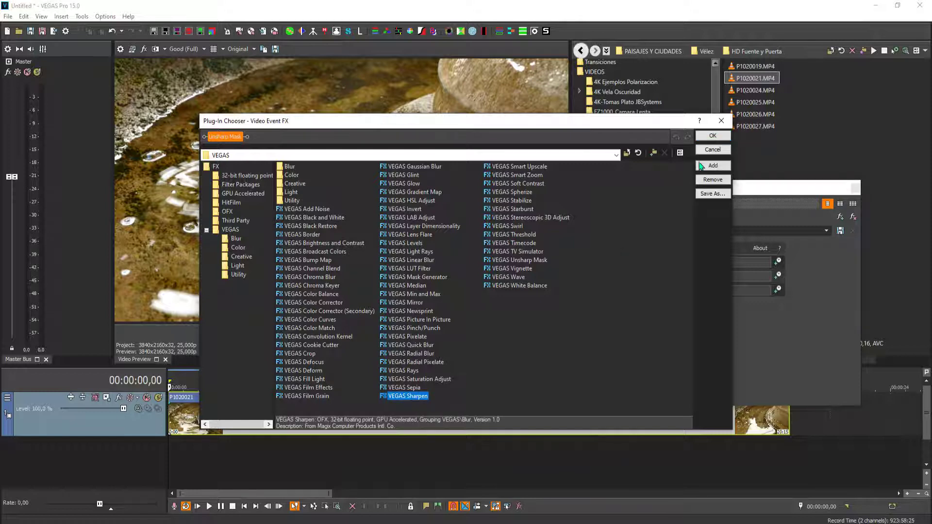
pyautogui.click(702, 166)
pyautogui.click(712, 136)
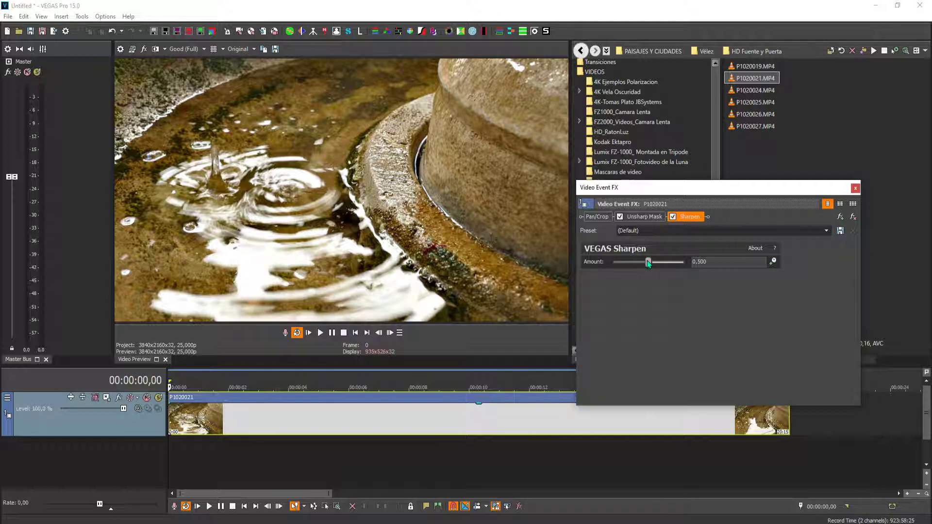
pyautogui.moveTo(655, 259); pyautogui.dragTo(664, 262)
# Compare the preview with all effects bypassed and active, close the effect settings, and check other frames of the clip.
pyautogui.click(243, 506)
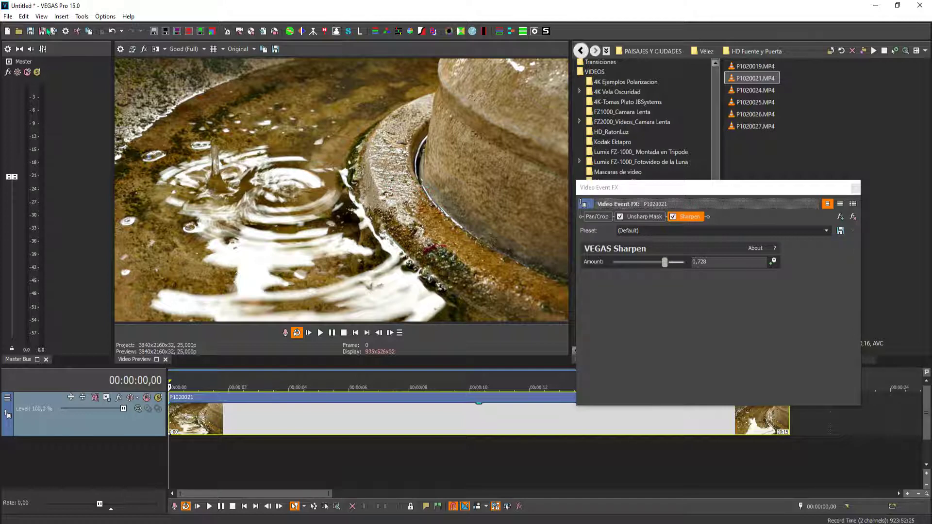
pyautogui.click(155, 50)
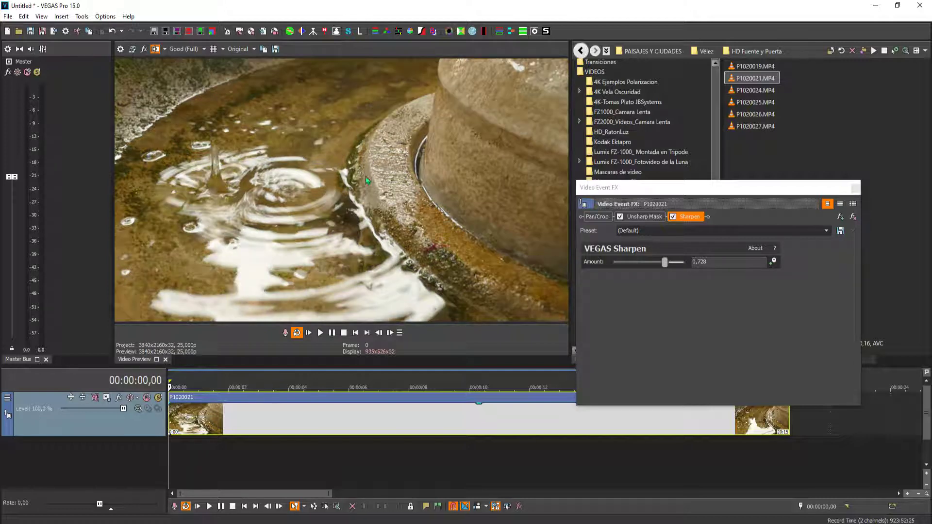
pyautogui.click(155, 49)
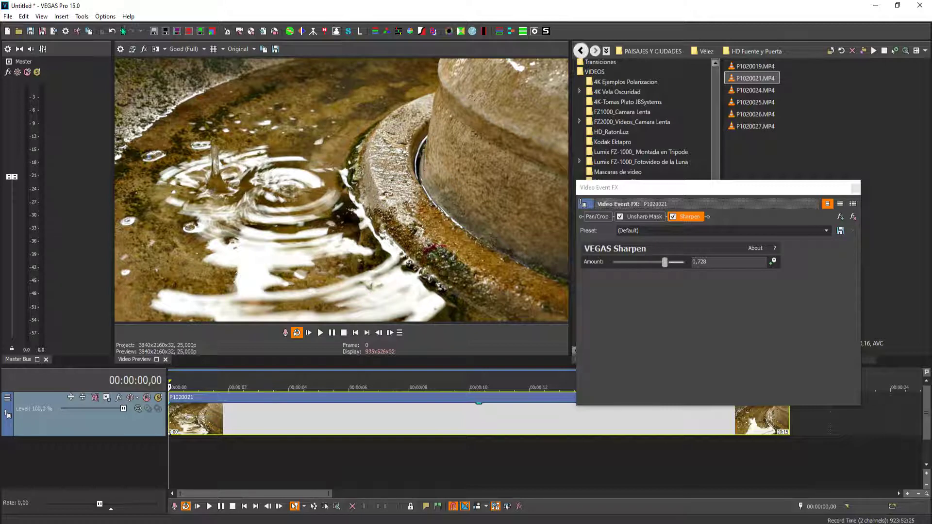
pyautogui.click(156, 50)
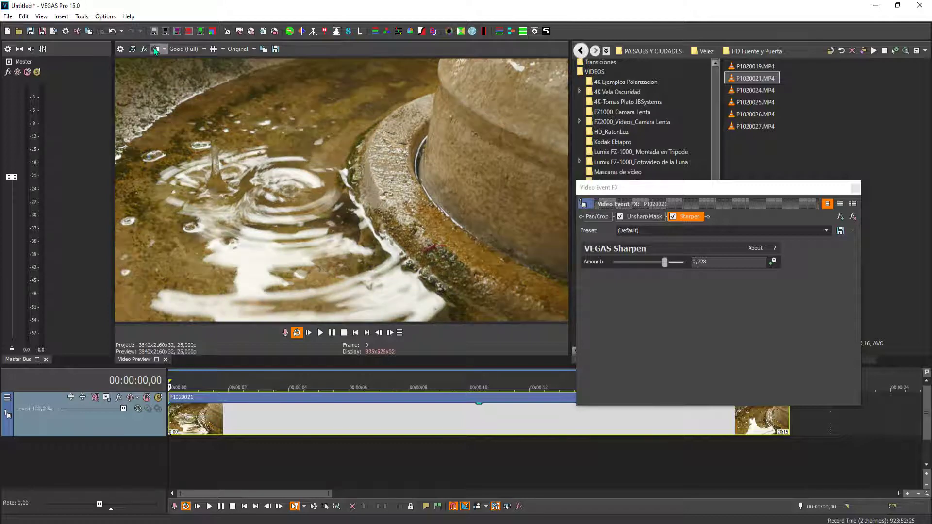
pyautogui.click(156, 50)
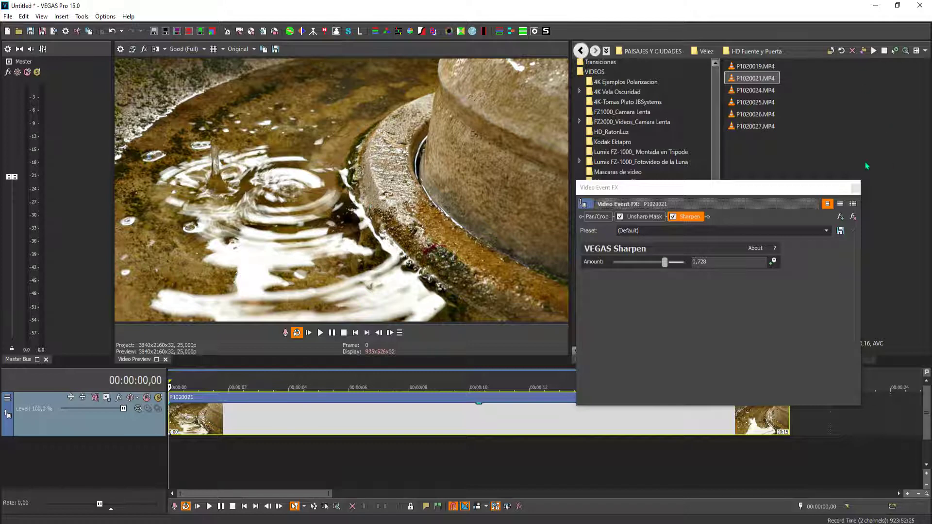
pyautogui.click(857, 188)
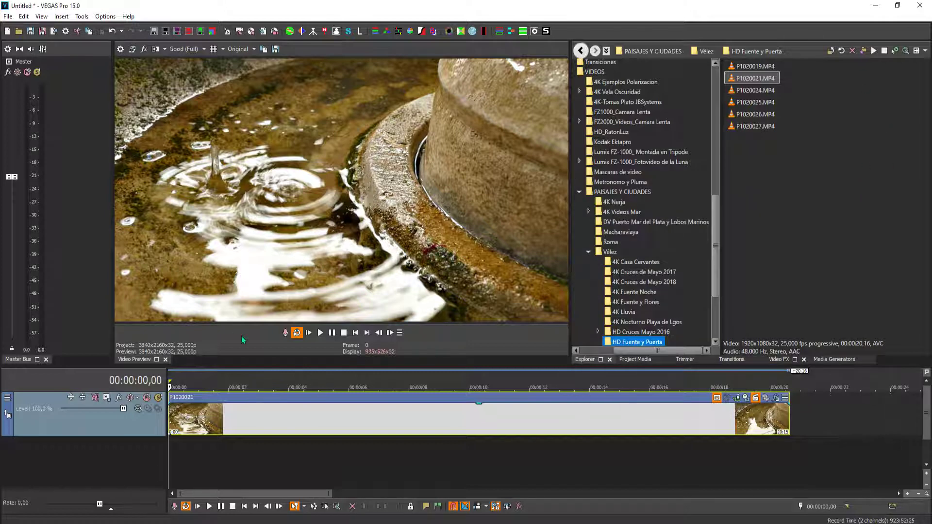
pyautogui.click(185, 446)
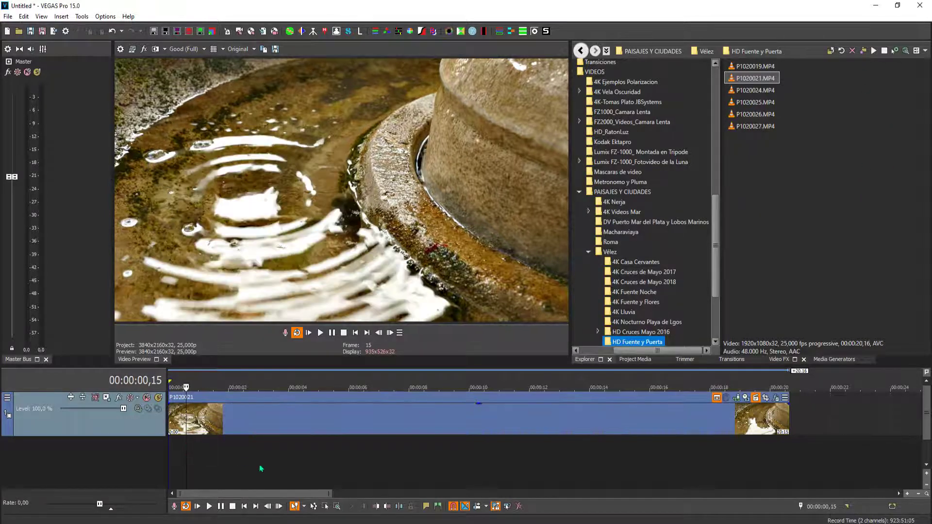
pyautogui.click(279, 474)
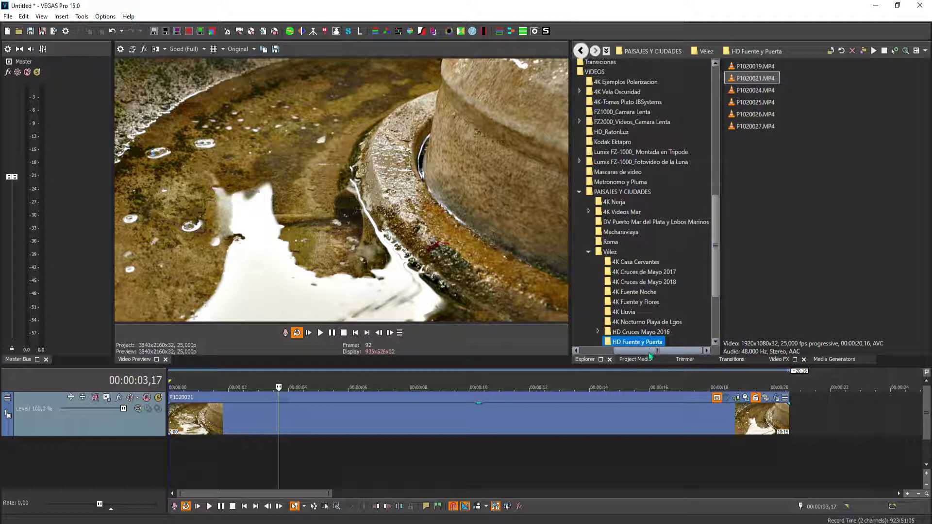
# Replace the timeline footage with Tape 1 - Clip 080.avi from the DV Puerto Mar del Plata y Lobos Marinos folder.
pyautogui.hscroll(-1, 641, 351)
pyautogui.moveTo(639, 355); pyautogui.dragTo(645, 356)
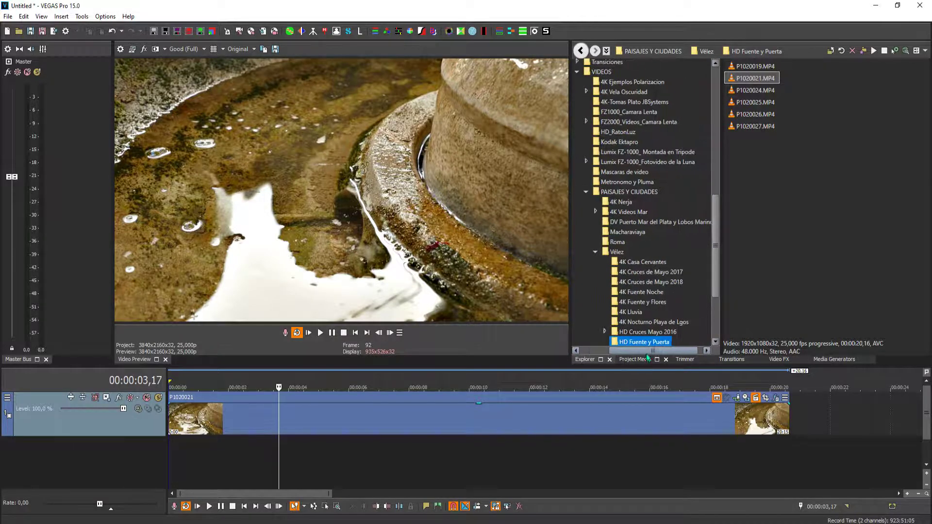
pyautogui.click(8, 16)
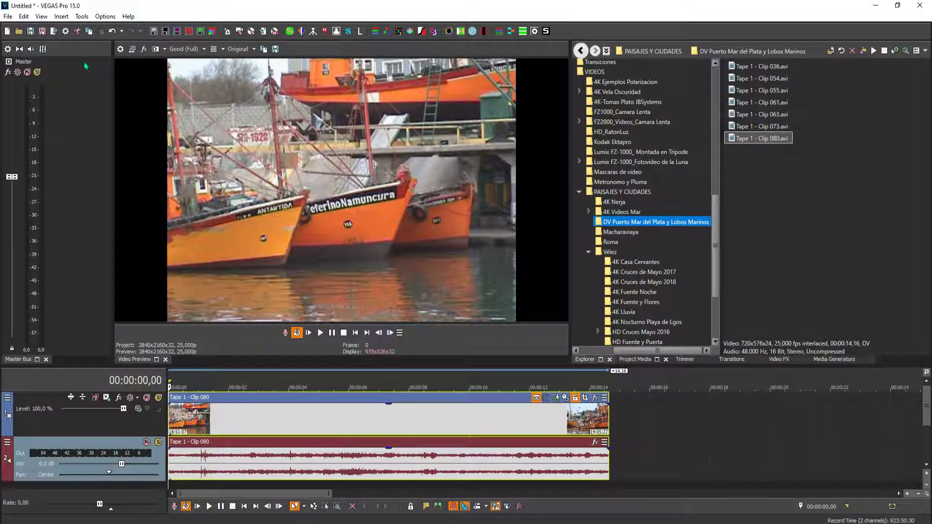
# Change the project video properties to the HD 1080-25p (1920x1080, 25,000 fps) template.
pyautogui.click(120, 49)
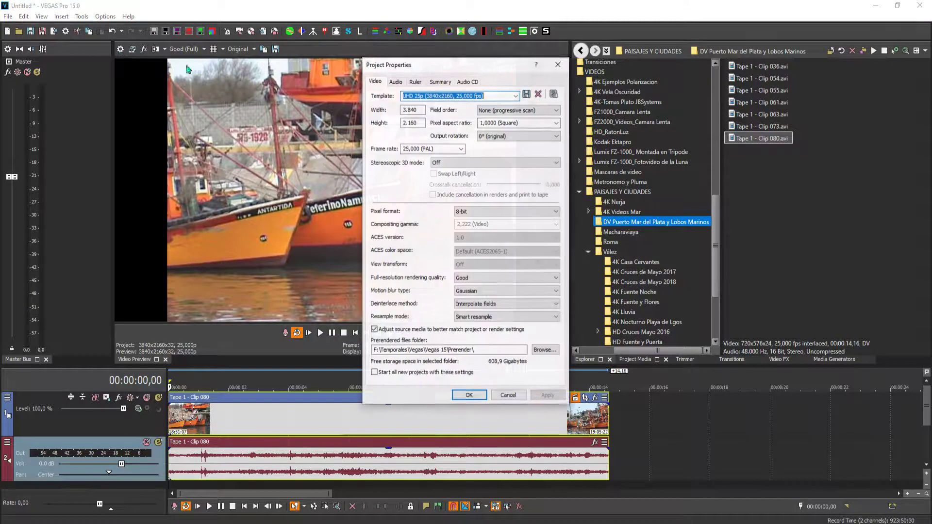
pyautogui.click(516, 96)
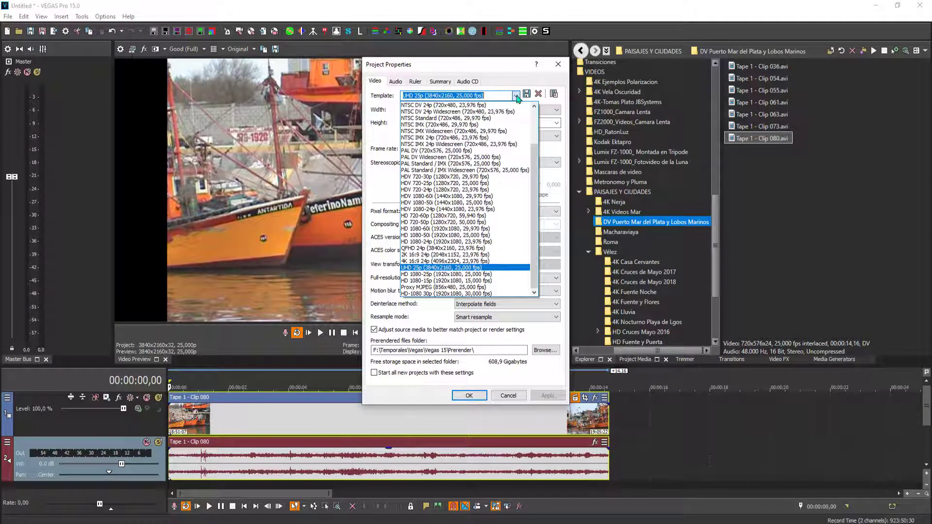
pyautogui.click(465, 274)
pyautogui.click(546, 395)
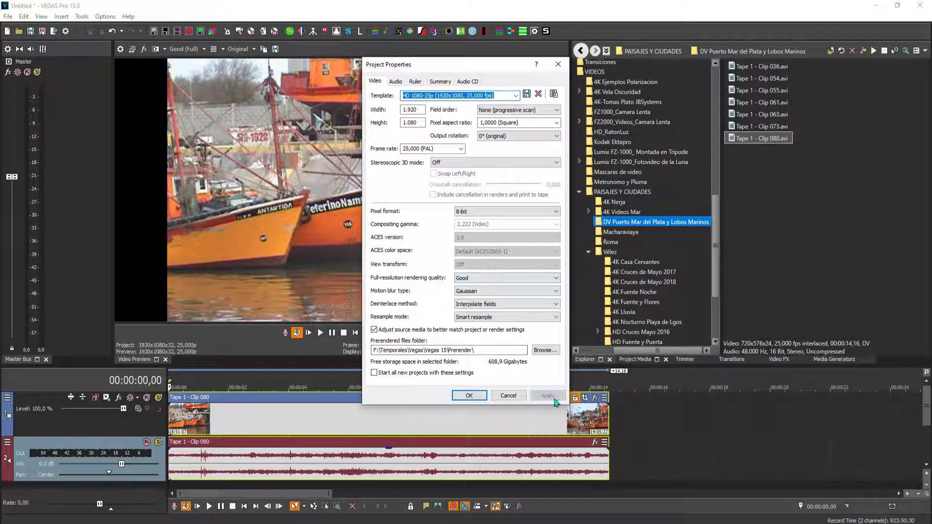
pyautogui.click(469, 395)
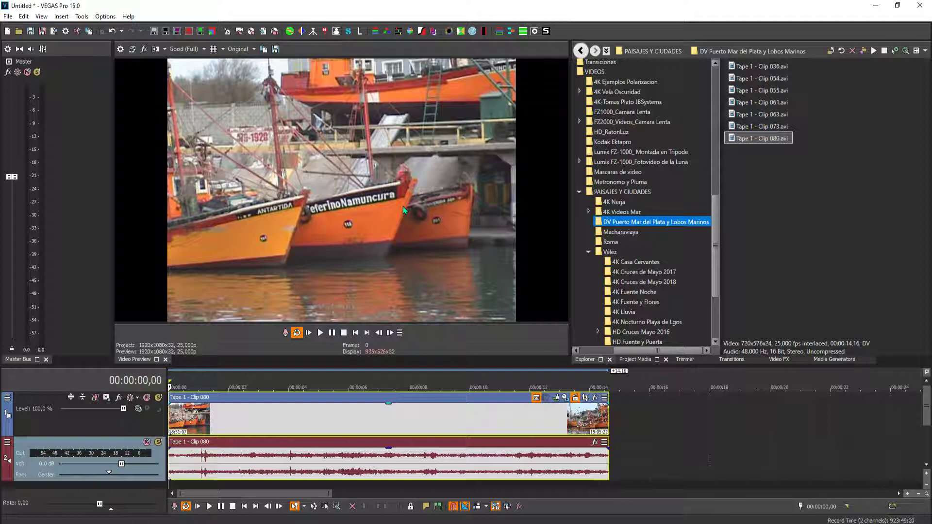
# Add the VEGAS Unsharp Mask effect followed by VEGAS Sharpen to the Tape 1 - Clip 080 video event.
pyautogui.click(596, 398)
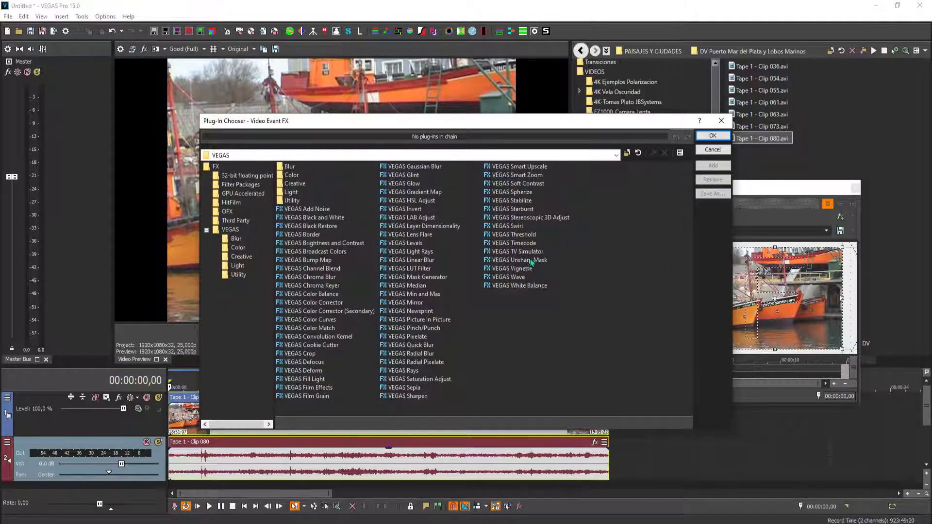
pyautogui.click(528, 261)
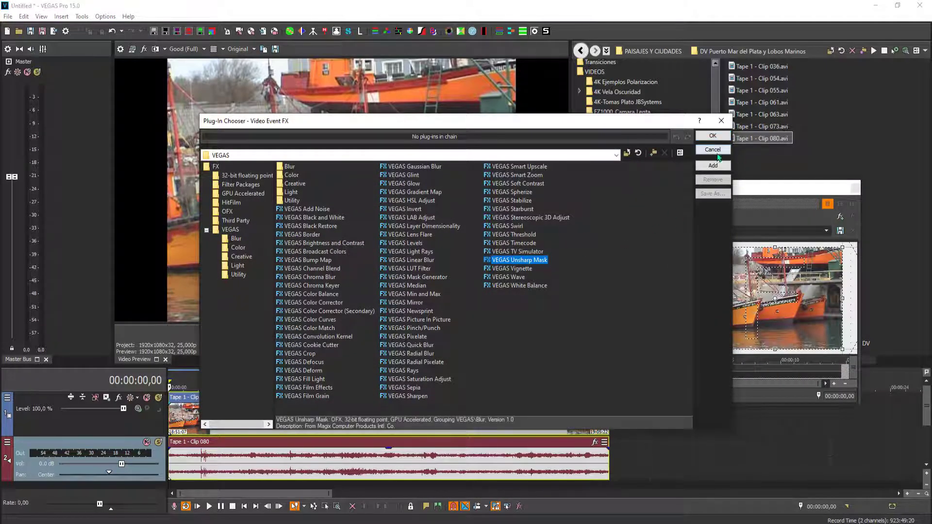
pyautogui.click(713, 167)
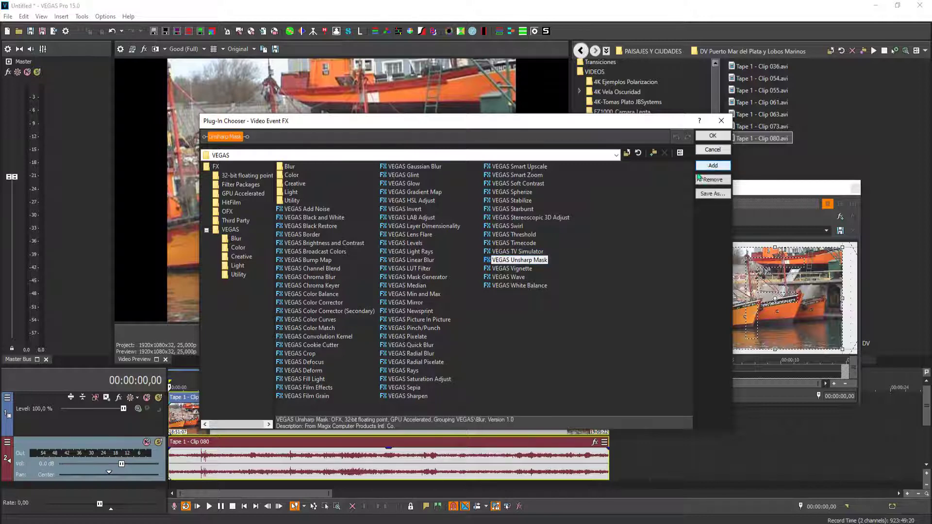
pyautogui.click(409, 396)
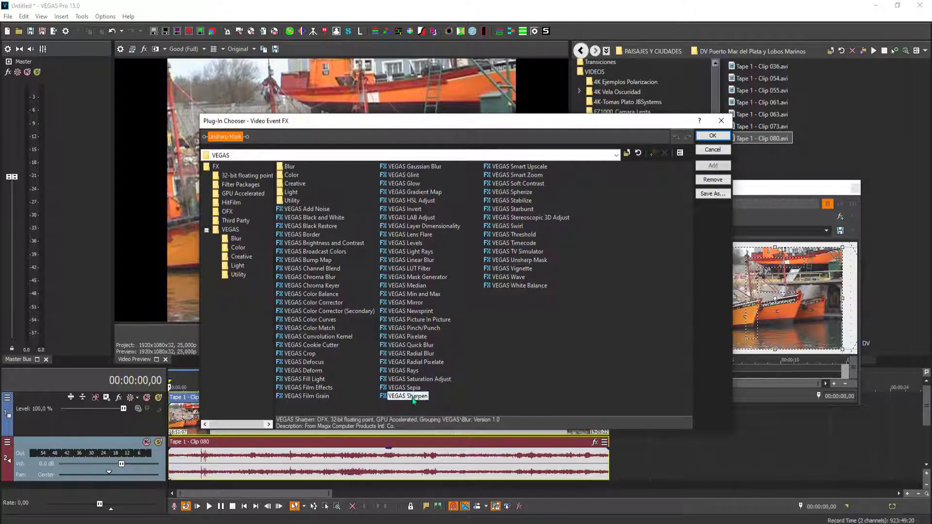
pyautogui.click(712, 166)
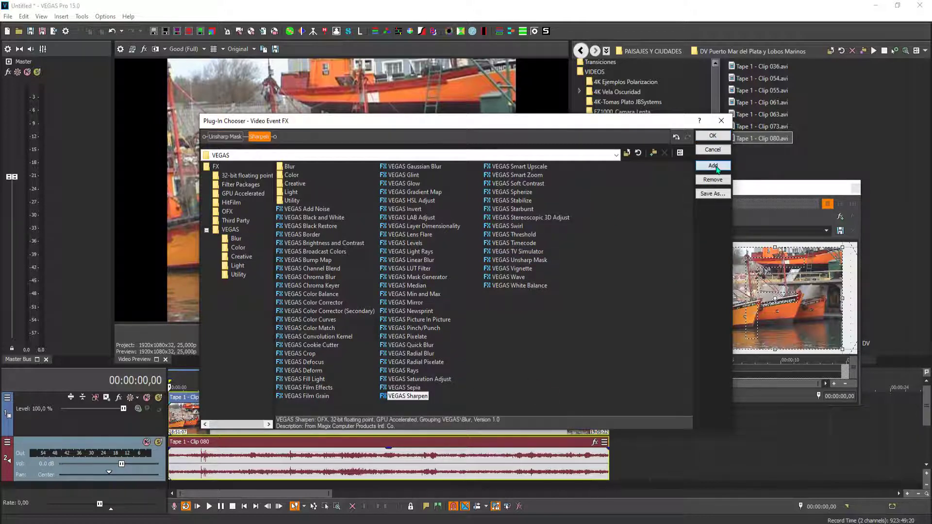
pyautogui.click(716, 137)
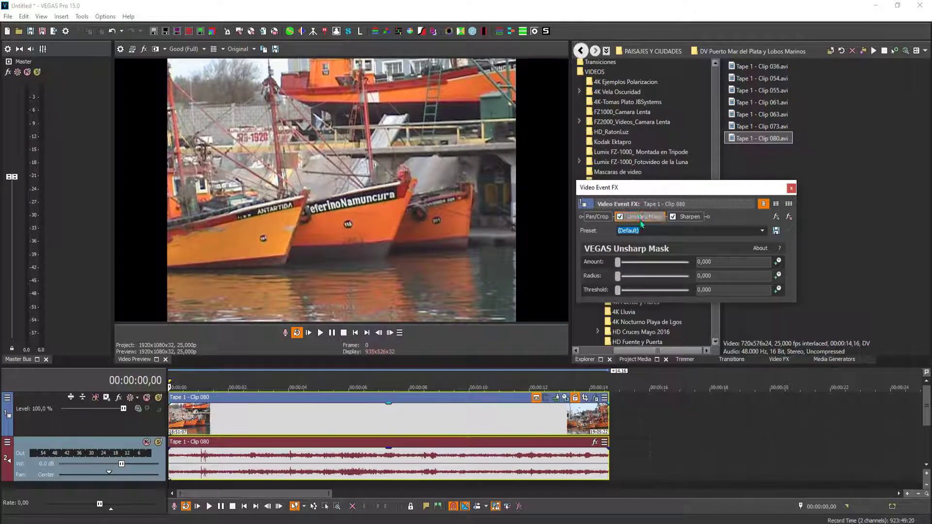
# Set the Unsharp Mask amount to 0,476 and radius to 0,102, and compare the preview with effects bypassed and active.
pyautogui.click(619, 268)
pyautogui.moveTo(619, 269)
pyautogui.mouseDown()
pyautogui.moveTo(655, 271)
pyautogui.moveTo(627, 278)
pyautogui.mouseUp()
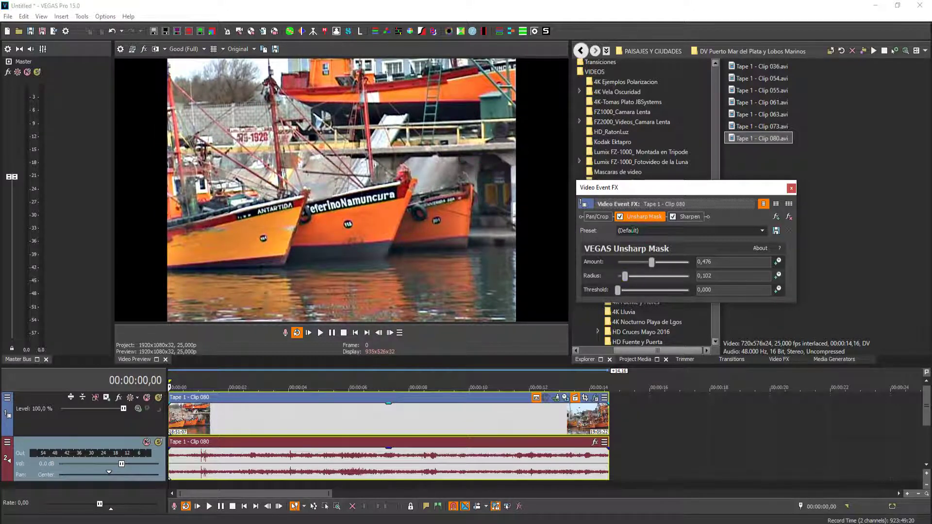
pyautogui.click(155, 49)
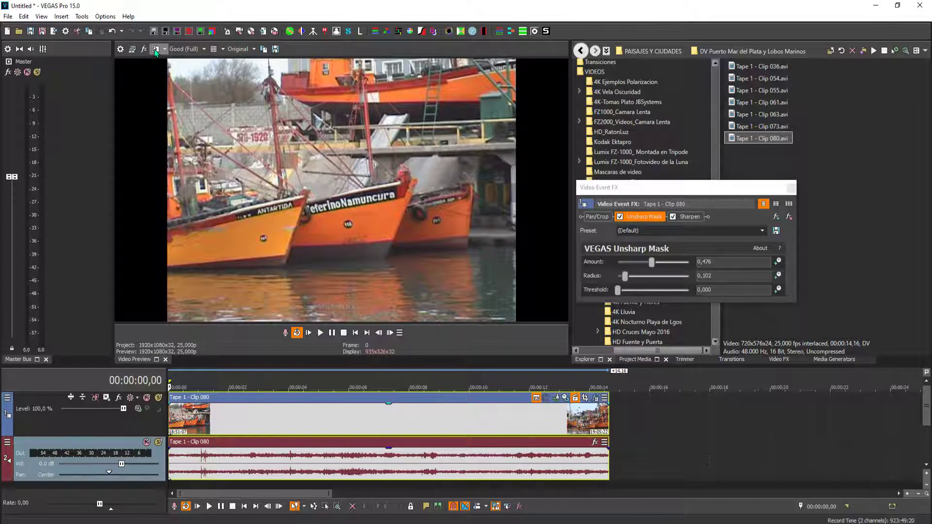
pyautogui.click(155, 49)
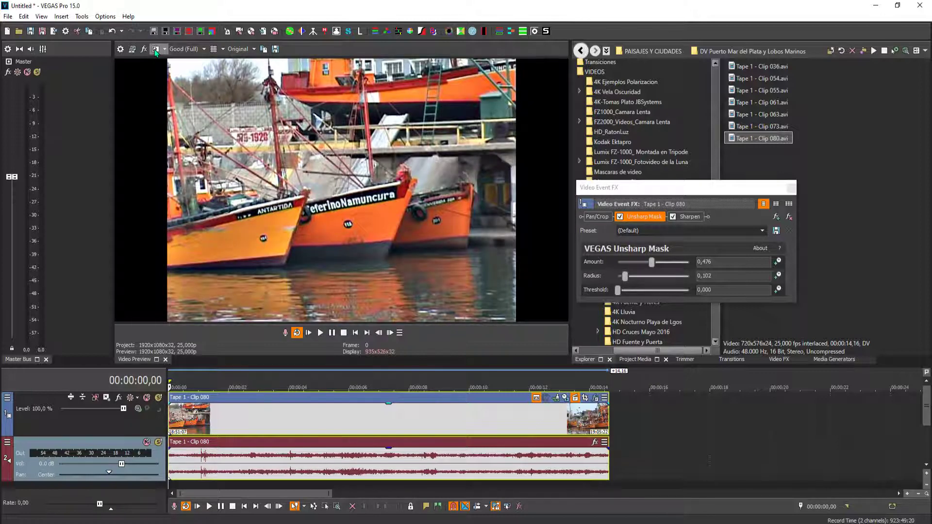
# Raise the VEGAS Sharpen amount moderately and close the effect settings.
pyautogui.click(690, 217)
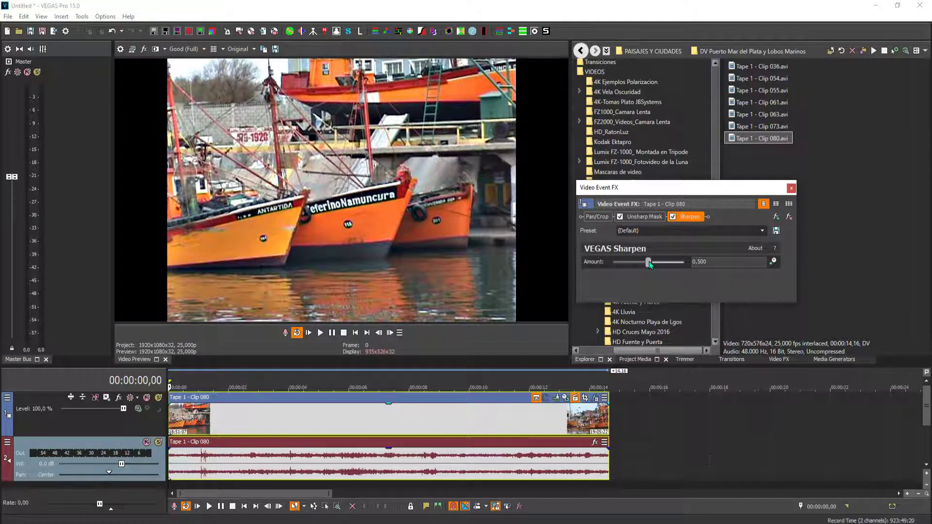
pyautogui.click(648, 262)
pyautogui.moveTo(649, 263)
pyautogui.mouseDown()
pyautogui.moveTo(672, 261)
pyautogui.moveTo(614, 262)
pyautogui.moveTo(691, 263)
pyautogui.moveTo(662, 264)
pyautogui.mouseUp()
pyautogui.click(791, 188)
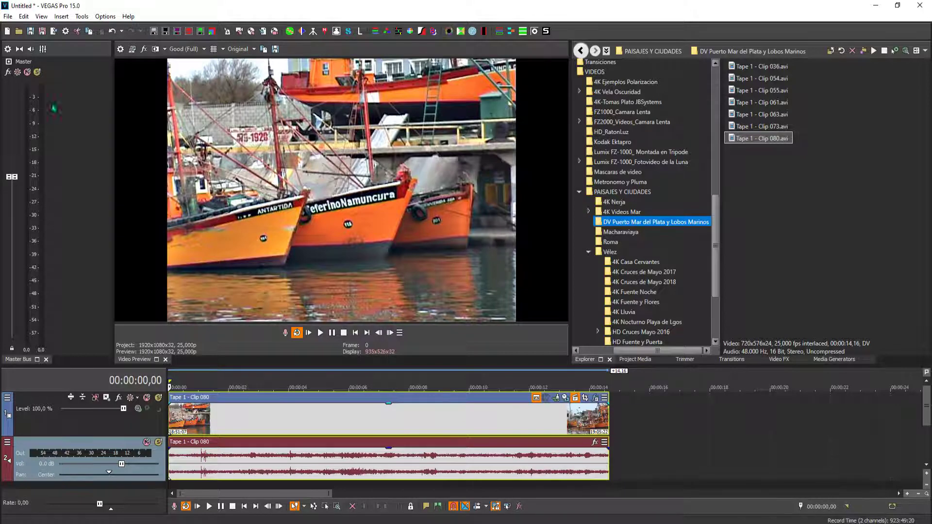
# Compare the preview with all effects bypassed and active, and check a frame about one second into the clip.
pyautogui.click(156, 50)
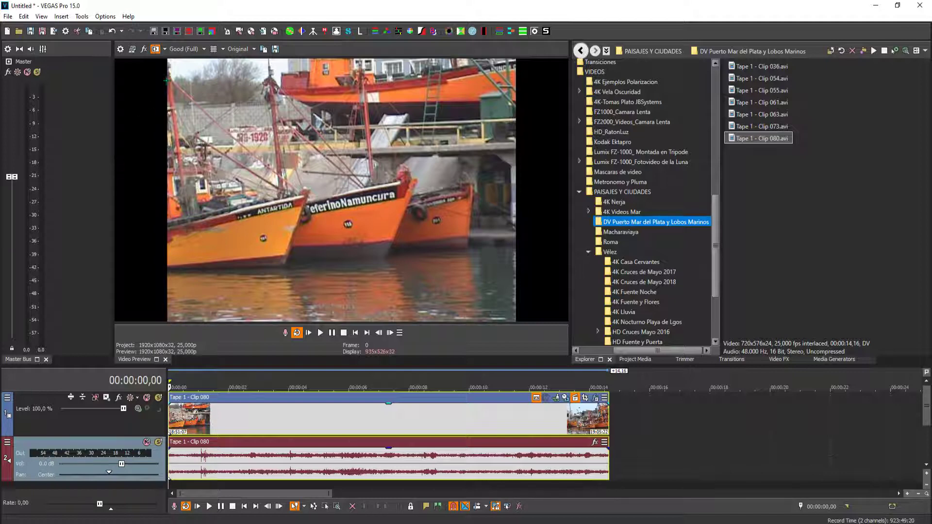
pyautogui.click(155, 50)
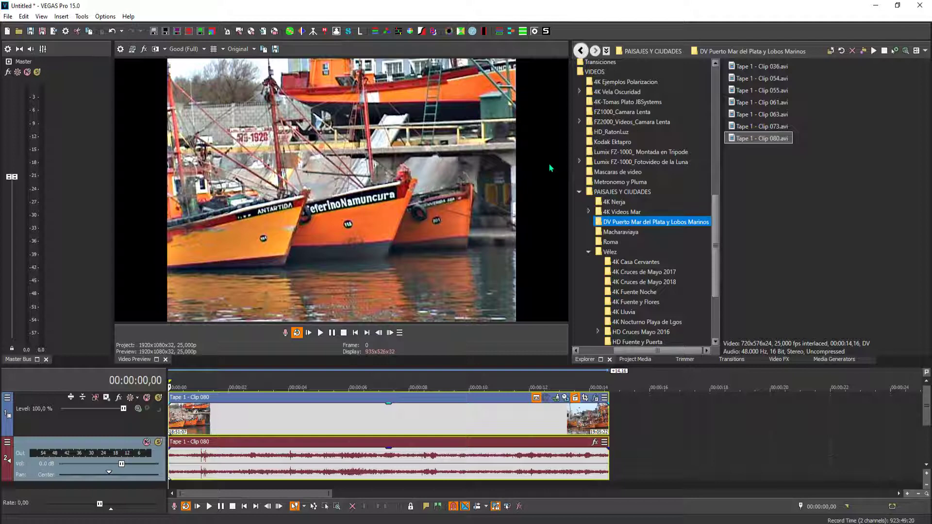
pyautogui.click(208, 414)
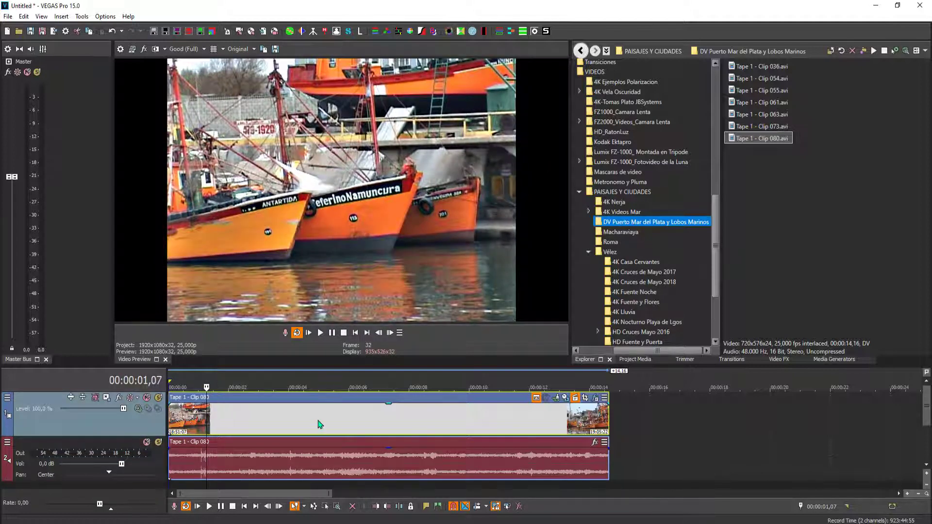